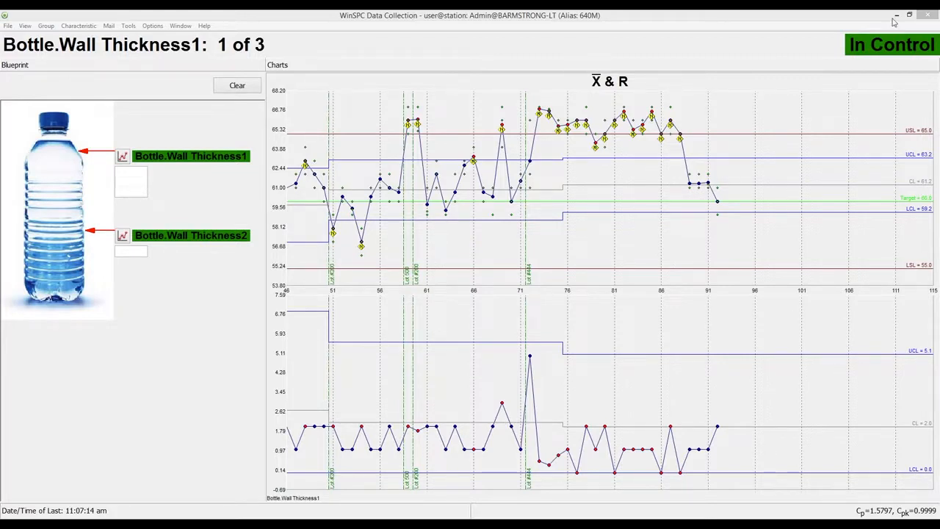
Step: Leave data collection for WinSPC Administrator and create a part named Bottle 2 in the Bottle 1 folder
click(927, 16)
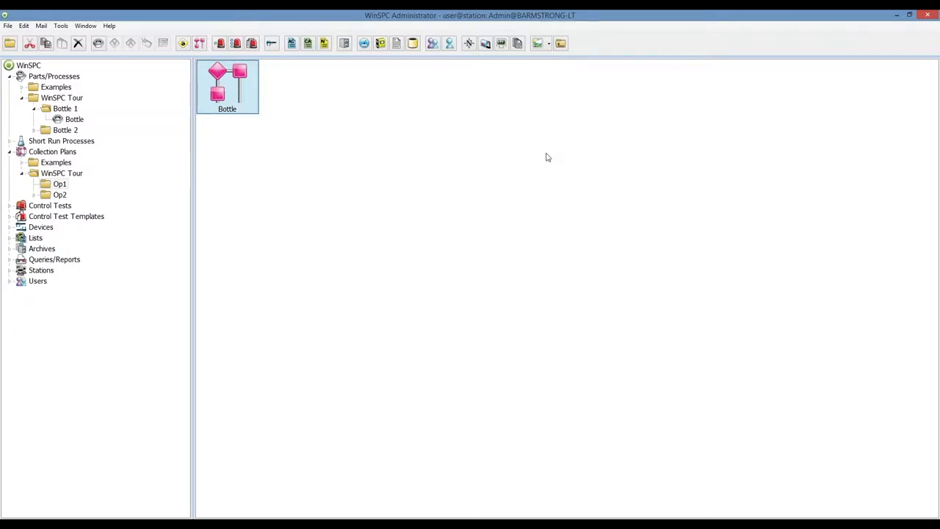
click(65, 109)
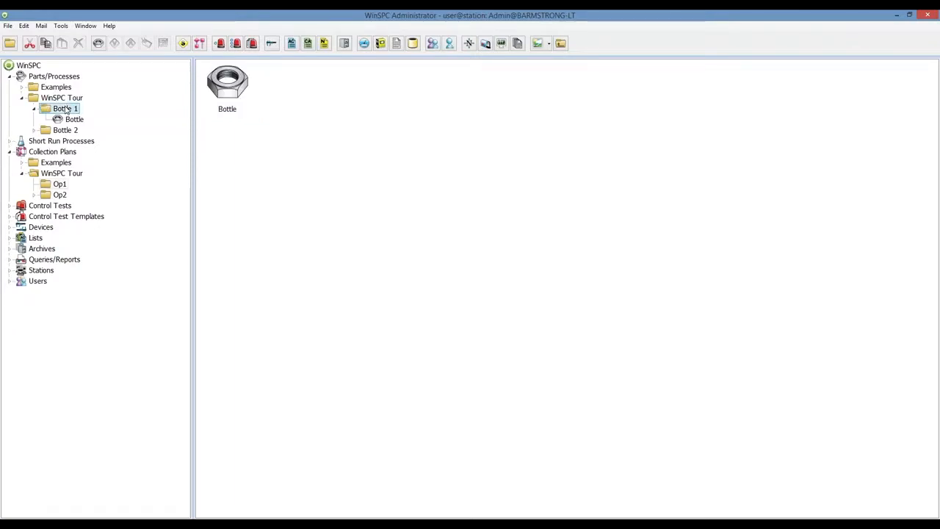
click(103, 47)
text(Bottle 2)
key(Return)
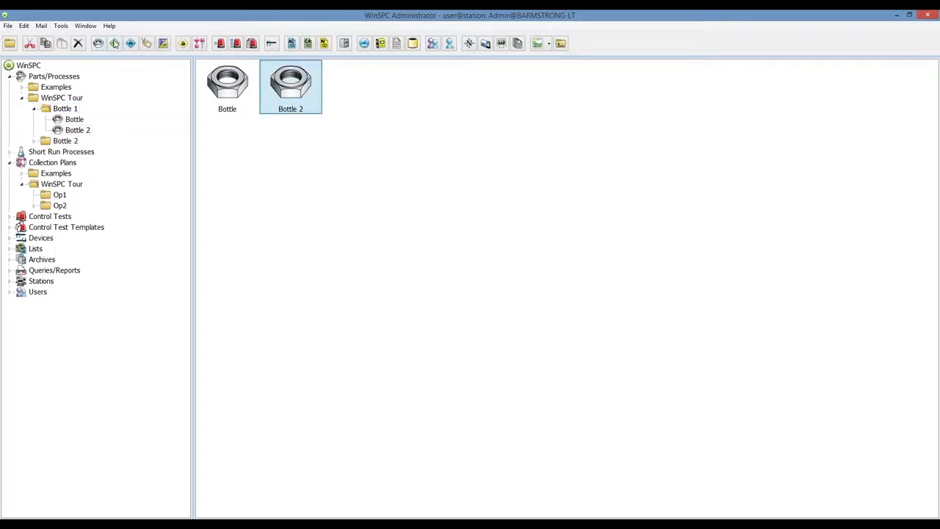
Step: Add a variable characteristic named Wall Thickness1 to the new Bottle 2 part
click(115, 43)
text(Wall Thickness1)
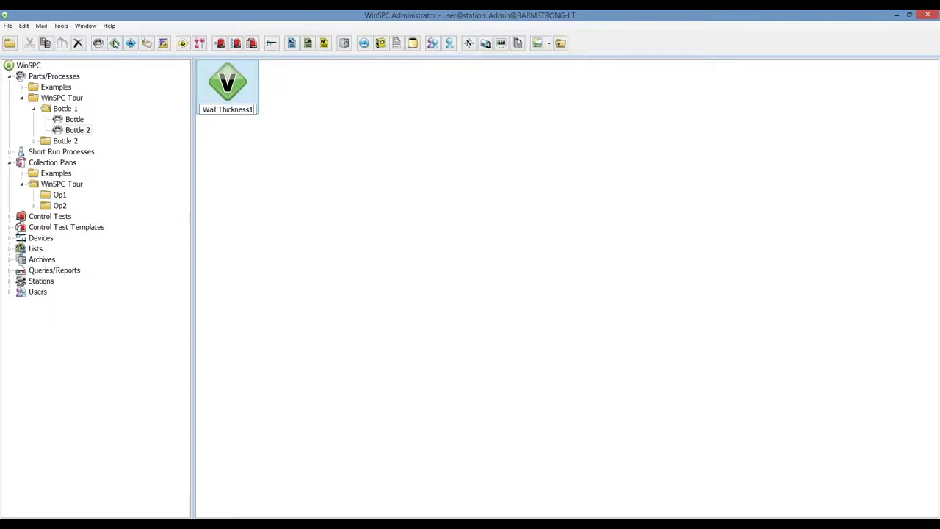
key(Return)
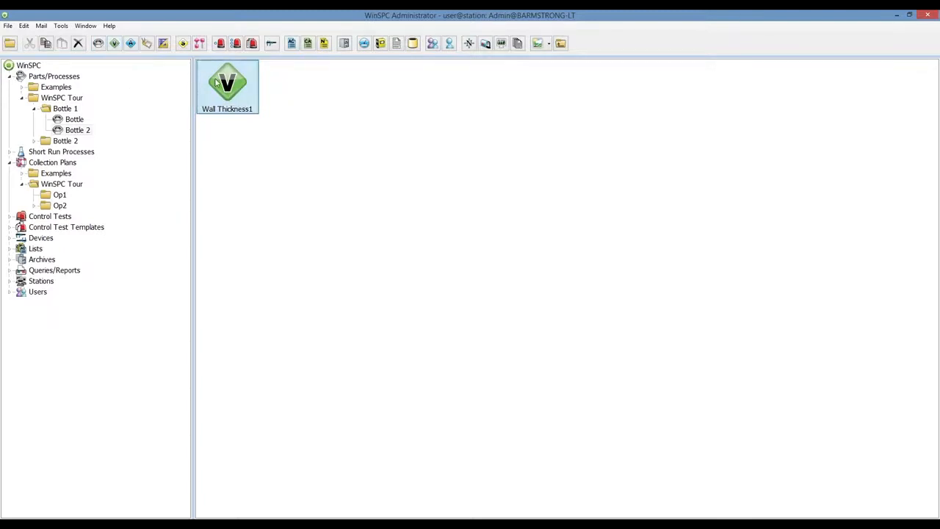
Step: Set up Wall Thickness1 with subgroup size 1, subrange size 2, upper specification limit 10 and lower specification limit 6
double_click(216, 83)
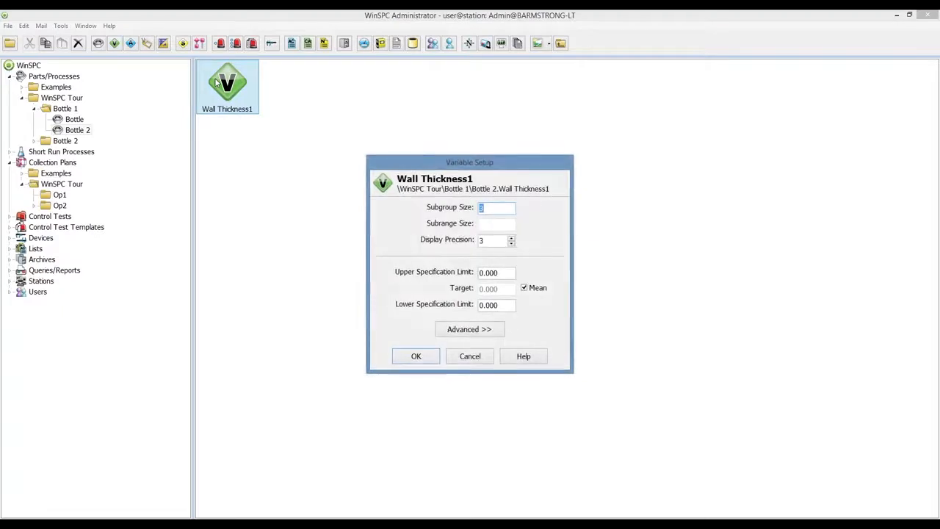
key(Tab)
key(Tab)
key(Tab)
text(10)
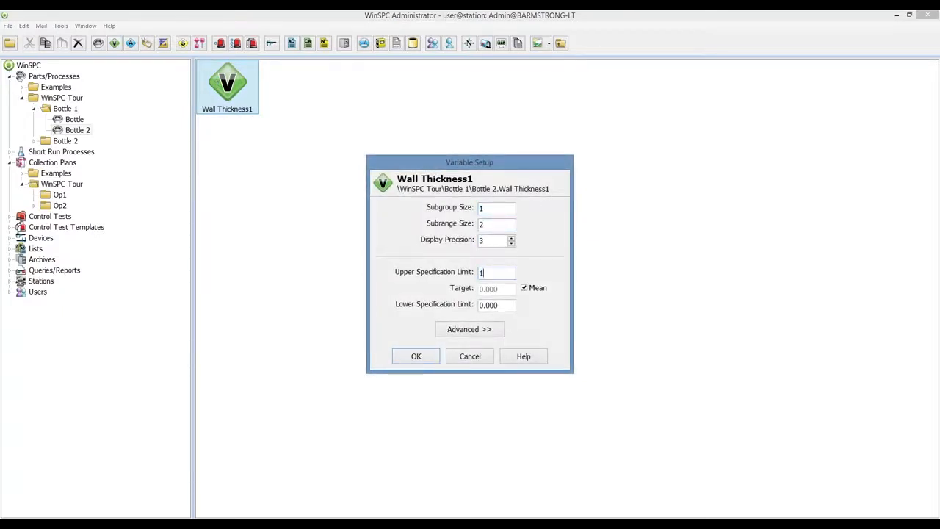
key(Tab)
key(Tab)
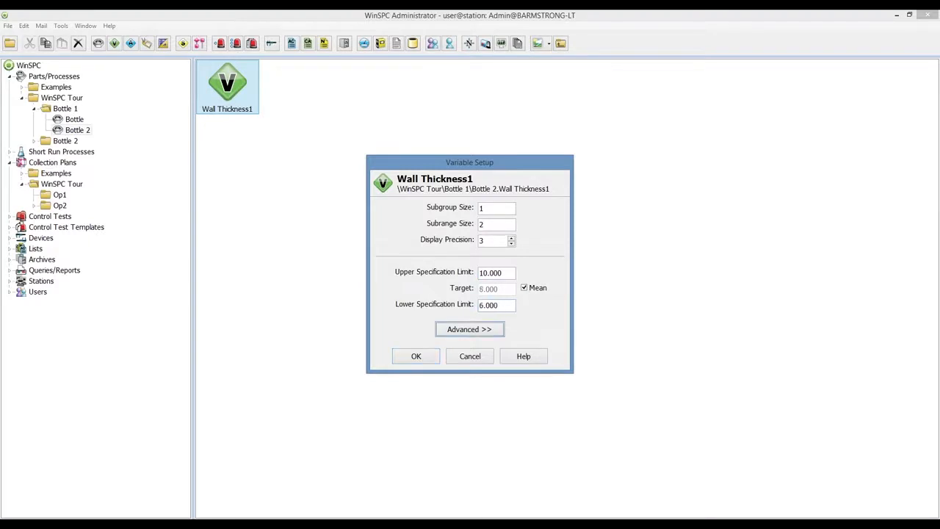
click(409, 357)
Step: Duplicate the Wall Thickness1 characteristic within the part and rename the copy Wall Thickness2
right_click(250, 98)
click(291, 187)
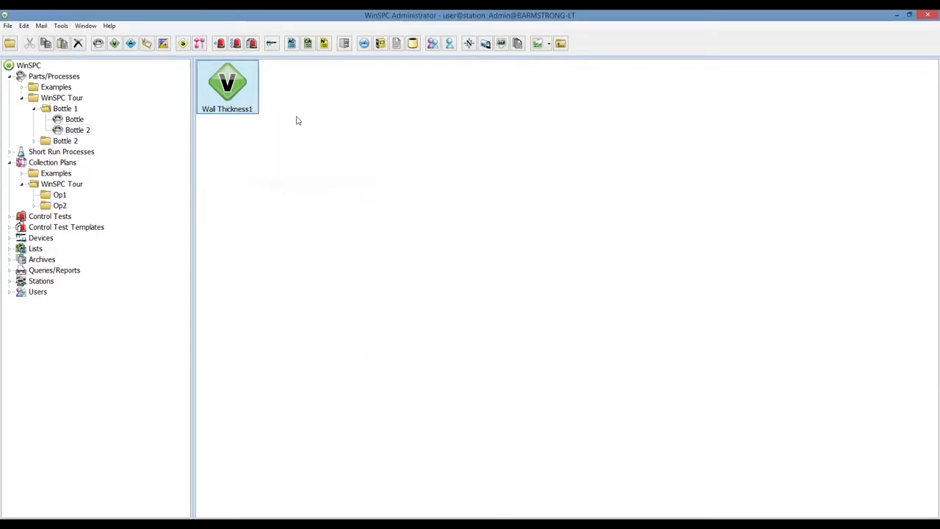
right_click(297, 118)
click(331, 171)
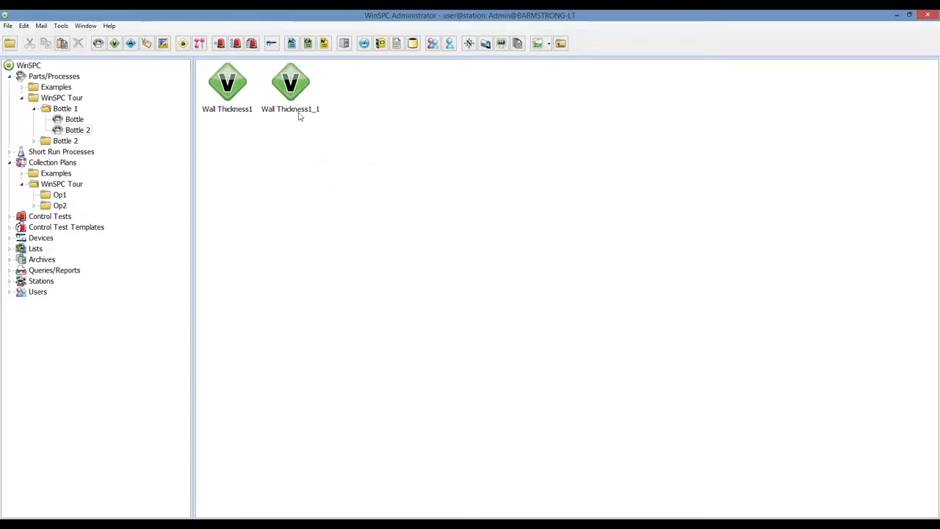
right_click(298, 113)
click(334, 167)
text(Wall Thickness2)
key(Return)
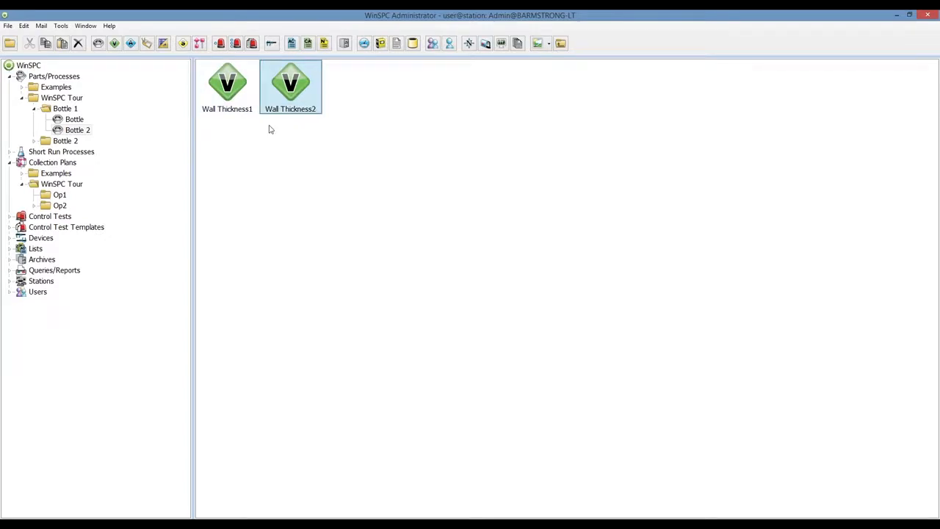
Step: Add a blueprint named Bottle to the Bottle 2 part
click(163, 43)
text(Bottle)
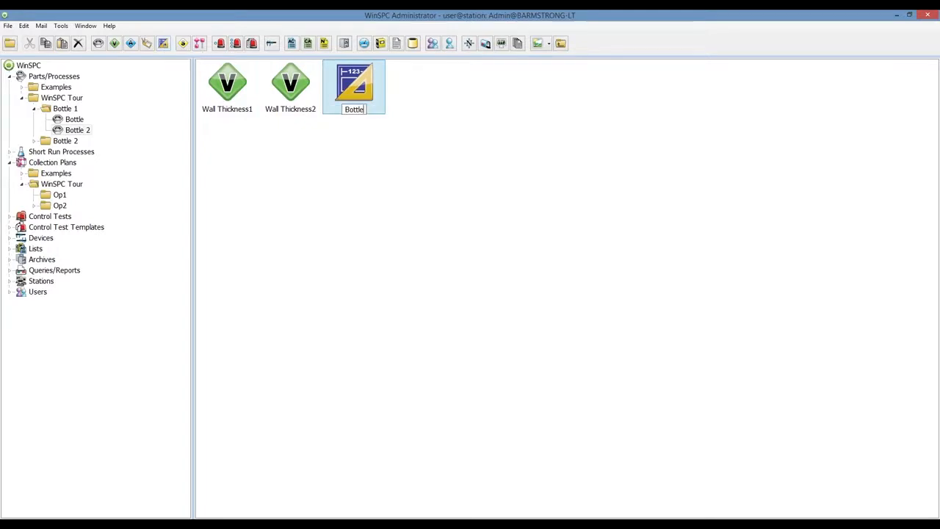
key(Return)
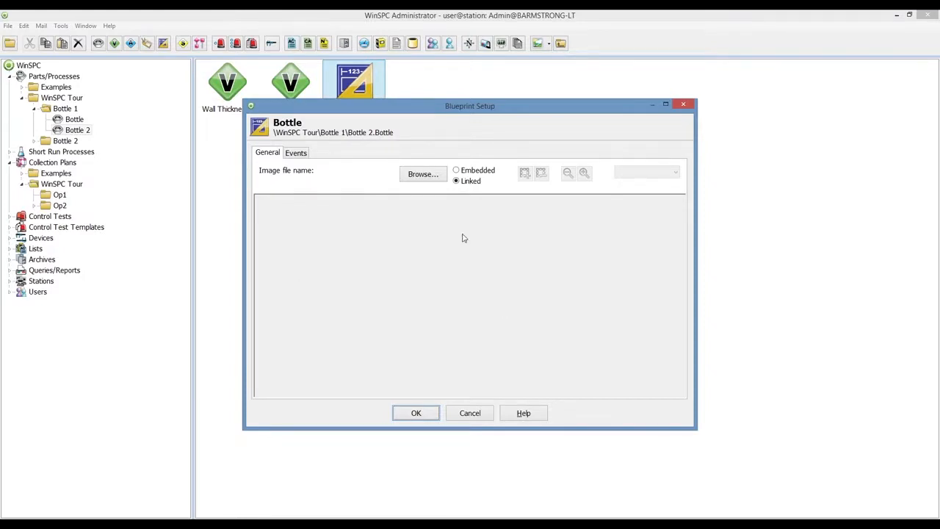
Step: Check the supported image formats and load Bottle Picture.bmp as the blueprint's linked image
click(427, 178)
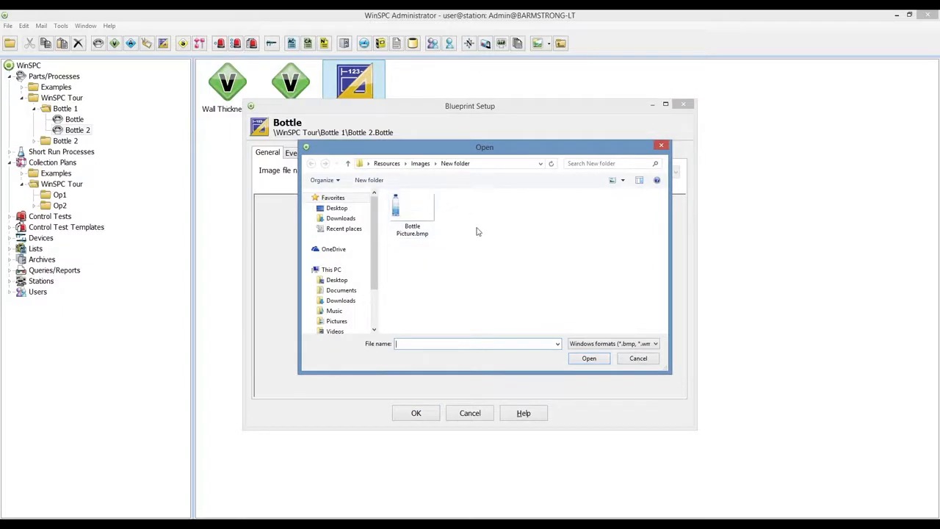
click(654, 343)
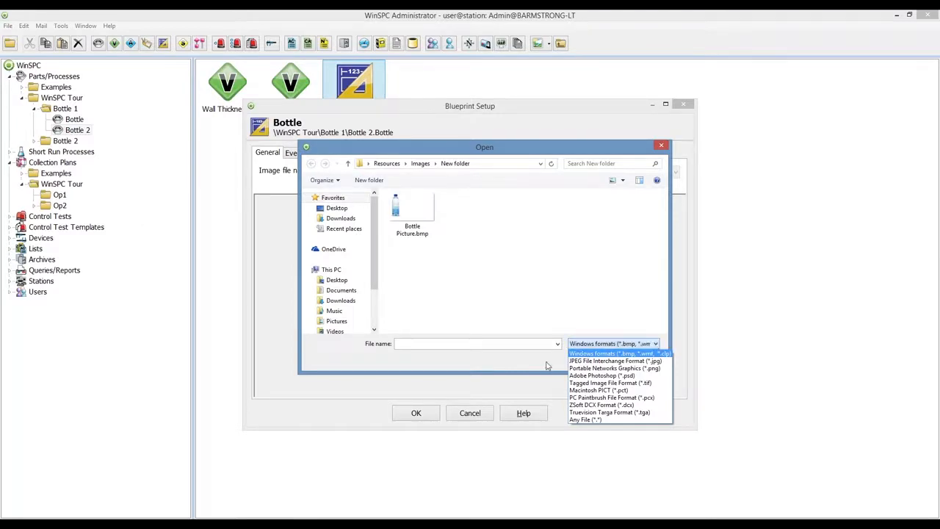
click(654, 344)
click(412, 214)
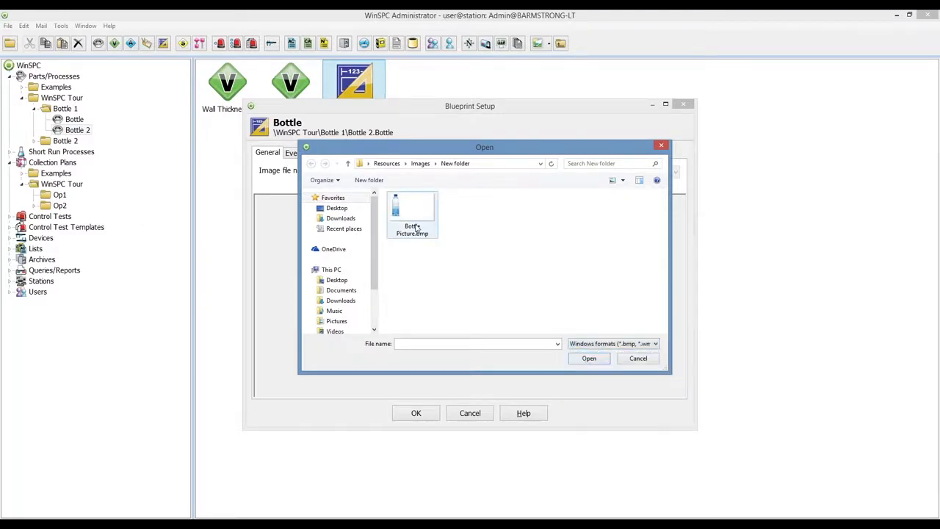
click(591, 360)
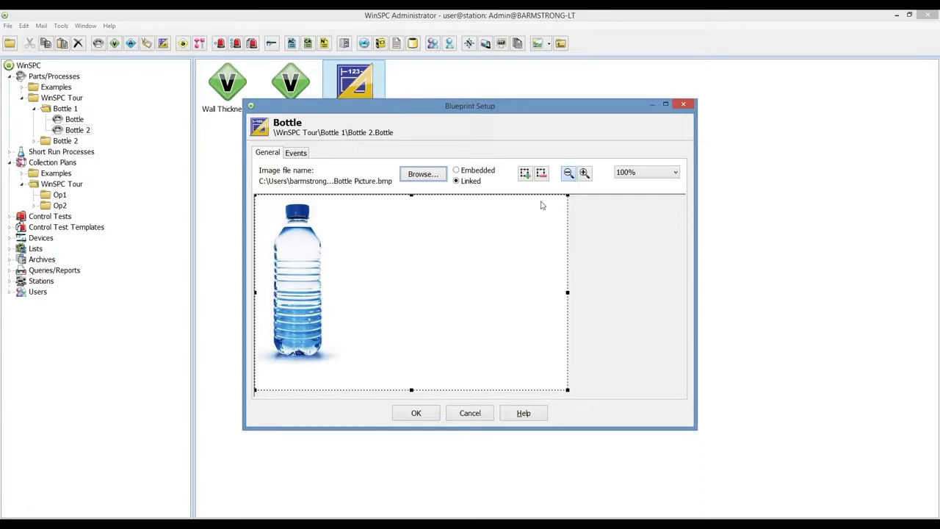
Step: Add a region to the blueprint image and size it to frame just the bottle
click(525, 174)
drag(396, 278, 257, 196)
drag(421, 306, 341, 374)
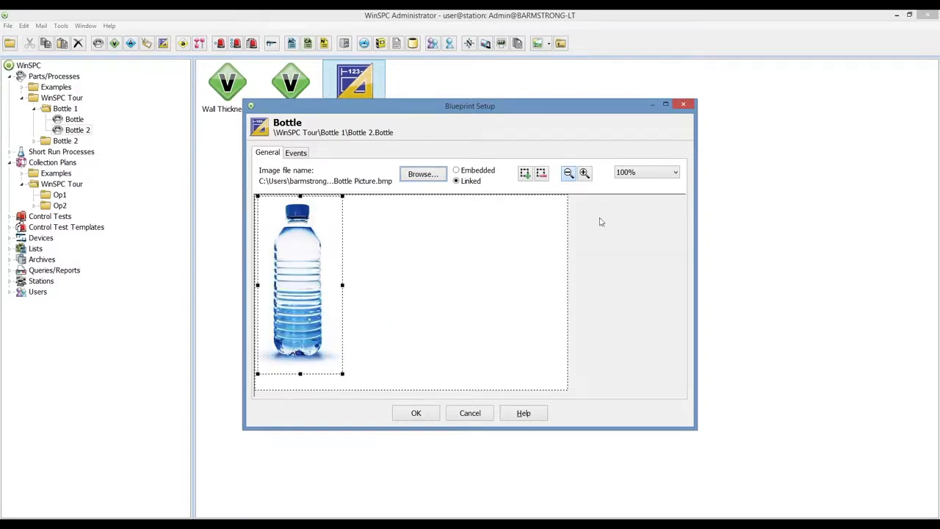
Step: Preview the blueprint zoomed in to the bottle region and save the blueprint setup
click(648, 178)
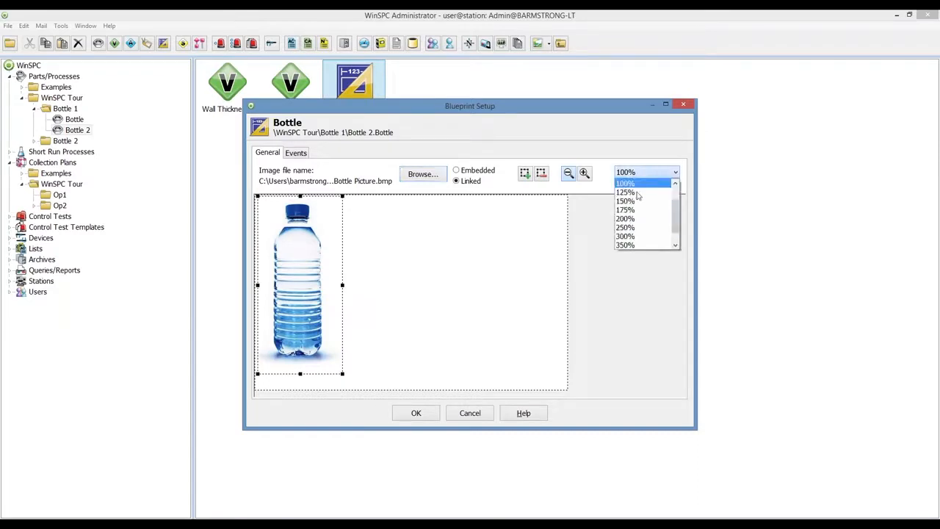
click(587, 173)
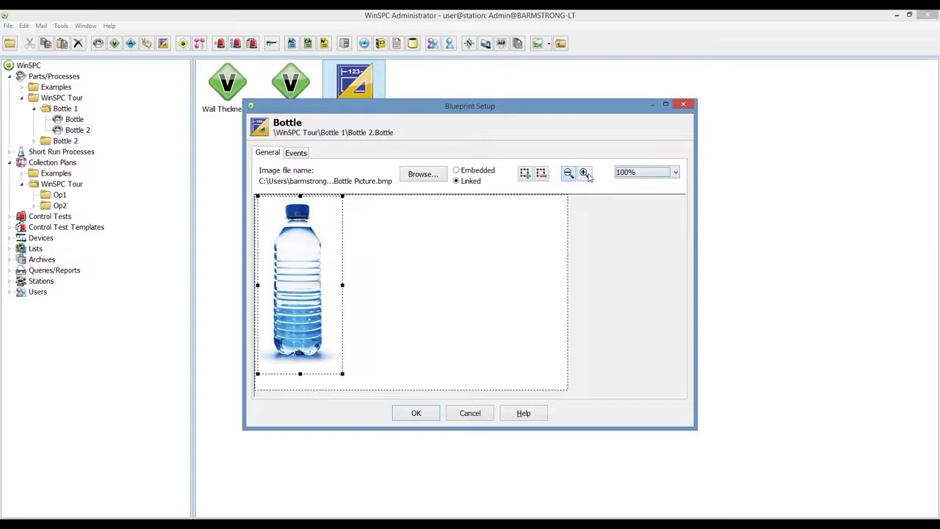
click(586, 174)
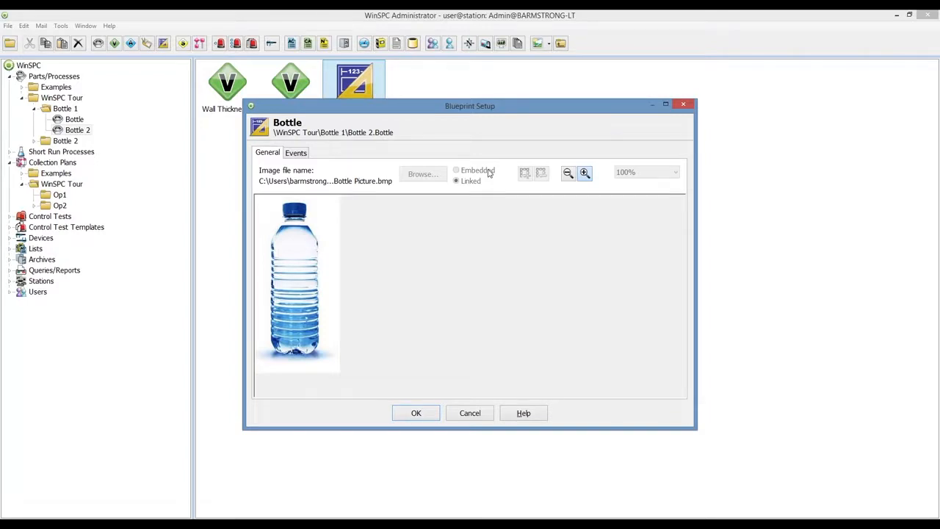
click(416, 413)
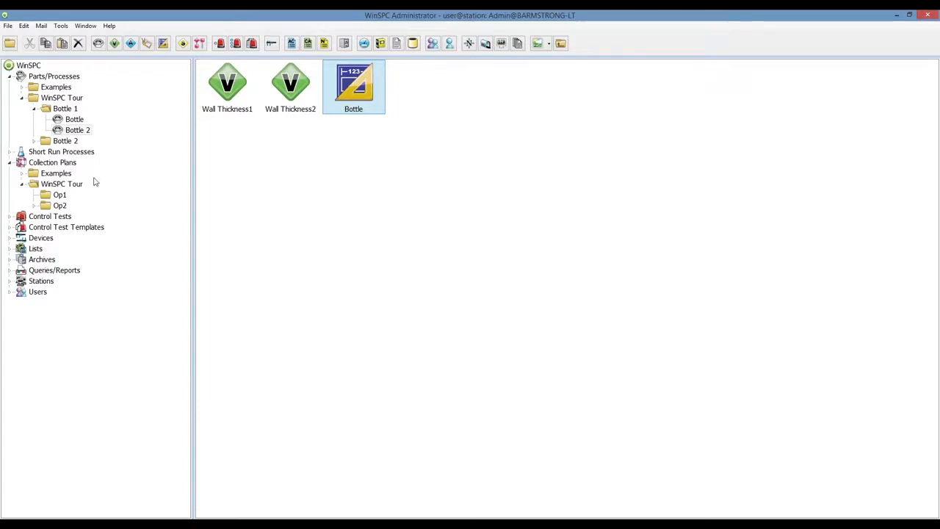
Step: Create a collection plan named Bottle2 in the Op1 folder under WinSPC Tour
click(63, 197)
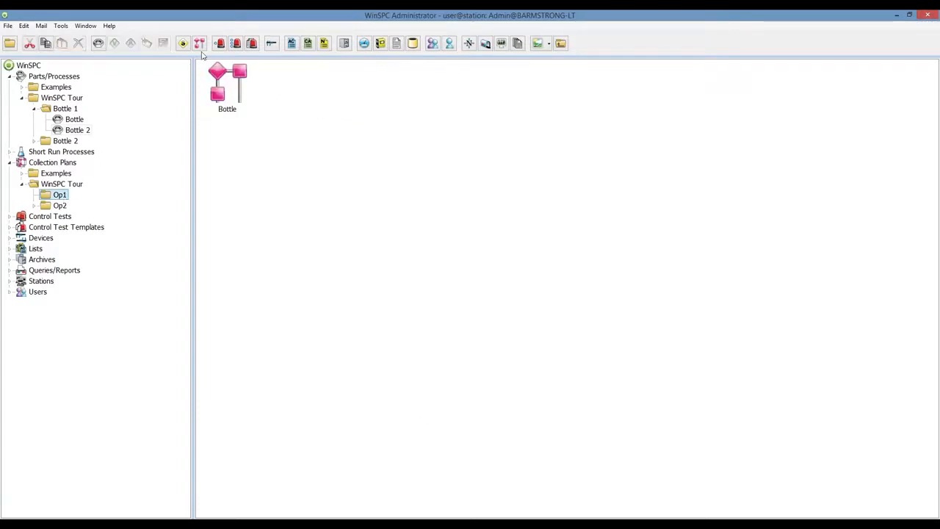
click(205, 44)
text(Bottle2)
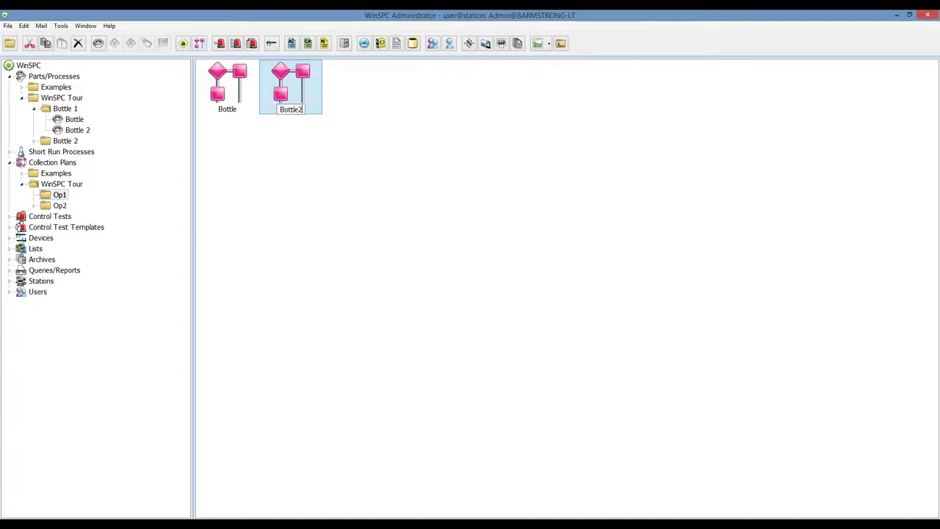
key(Return)
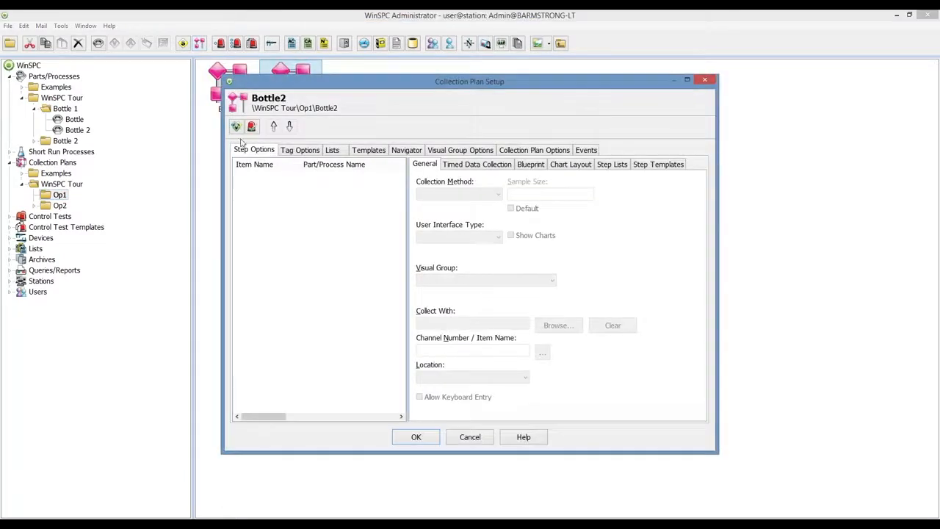
Step: Add Wall Thickness1 and Wall Thickness2 from the Bottle 2 part in the Bottle 1 folder to the collection plan
double_click(389, 164)
double_click(397, 186)
double_click(401, 197)
click(413, 218)
double_click(504, 153)
double_click(502, 164)
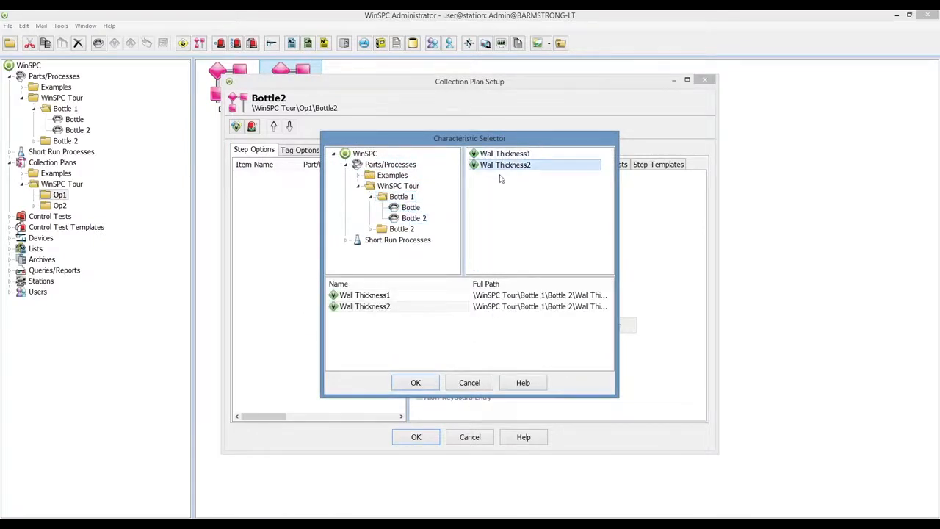
click(435, 388)
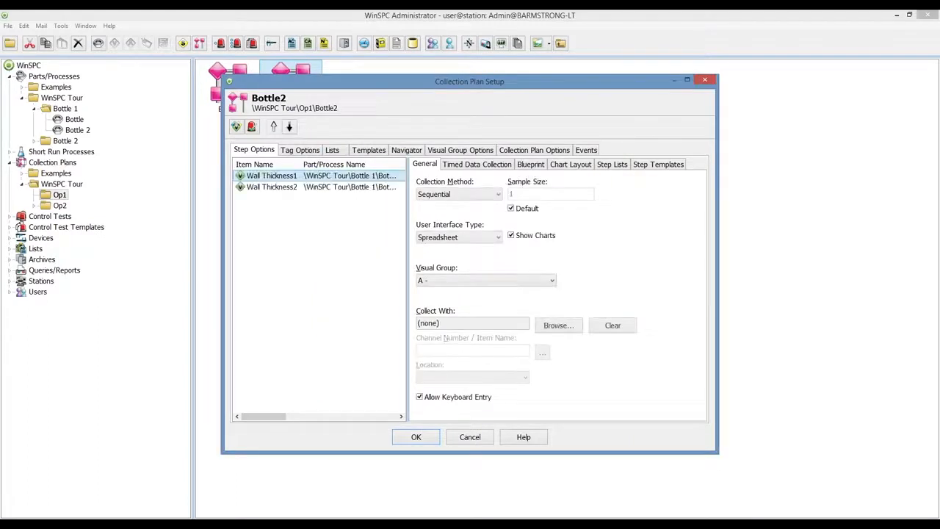
Step: Set the user interface type of both wall thickness steps to Blueprint
shift+click(274, 188)
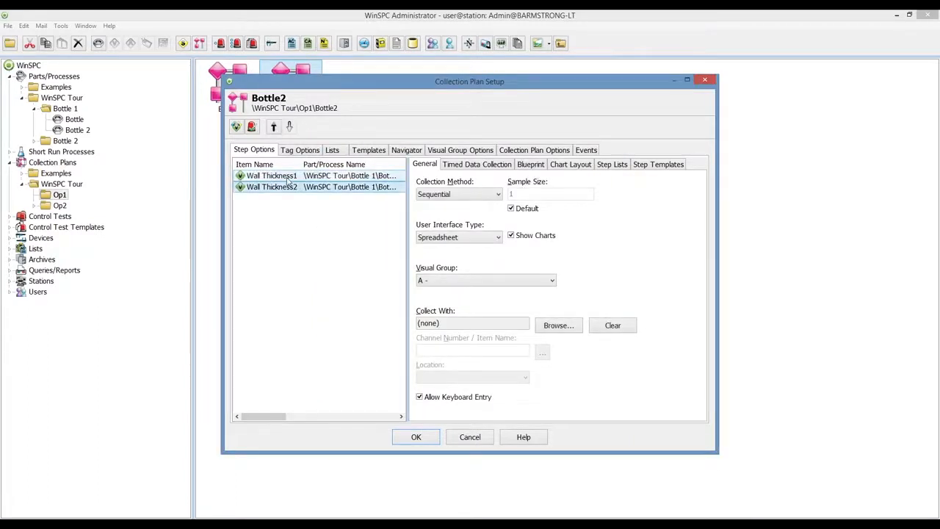
click(451, 237)
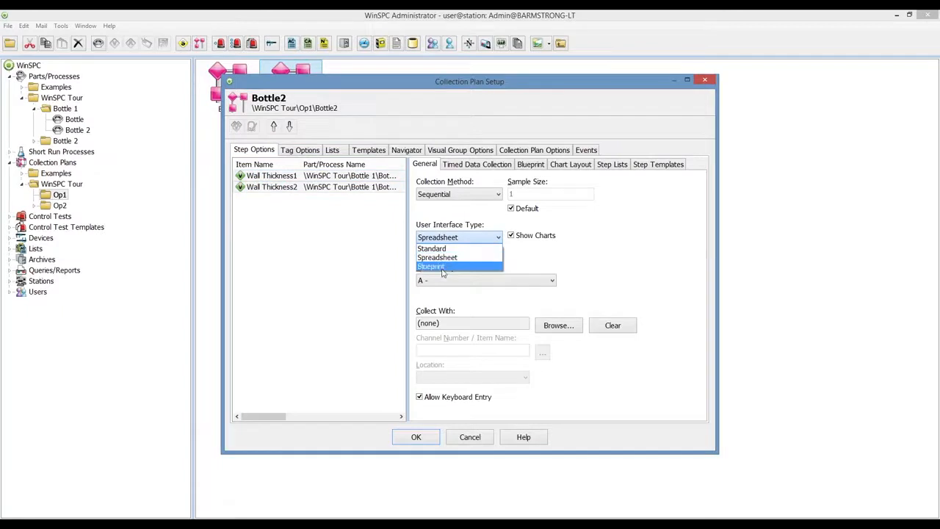
click(443, 271)
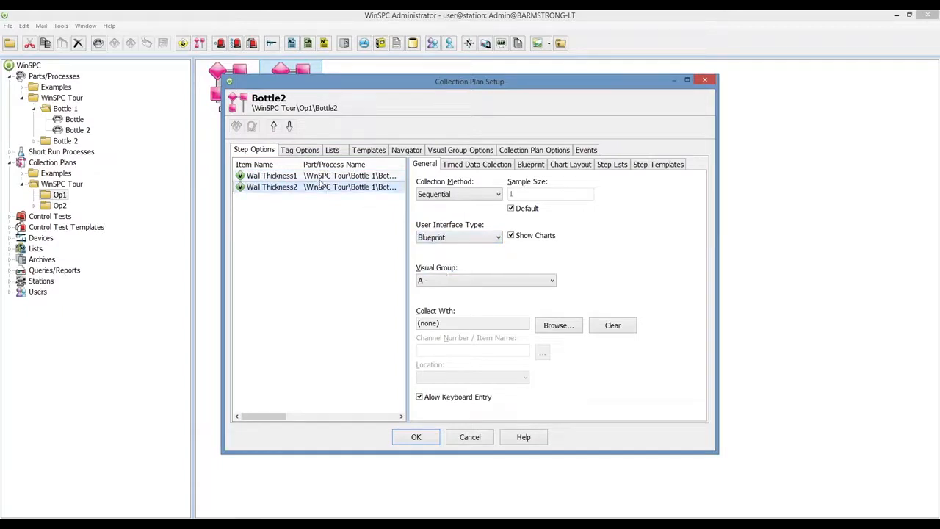
Step: Assign the Bottle blueprint to the Wall Thickness1 step of the collection plan
click(319, 177)
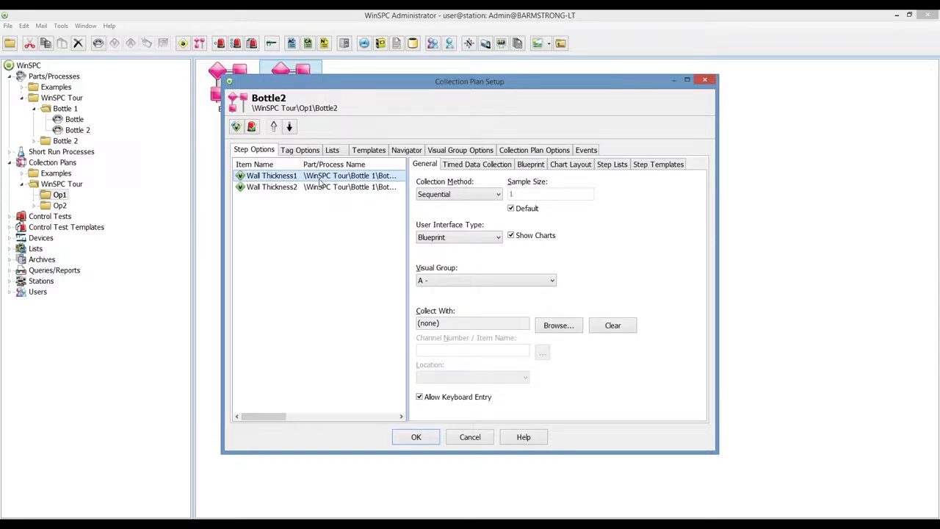
shift+click(320, 188)
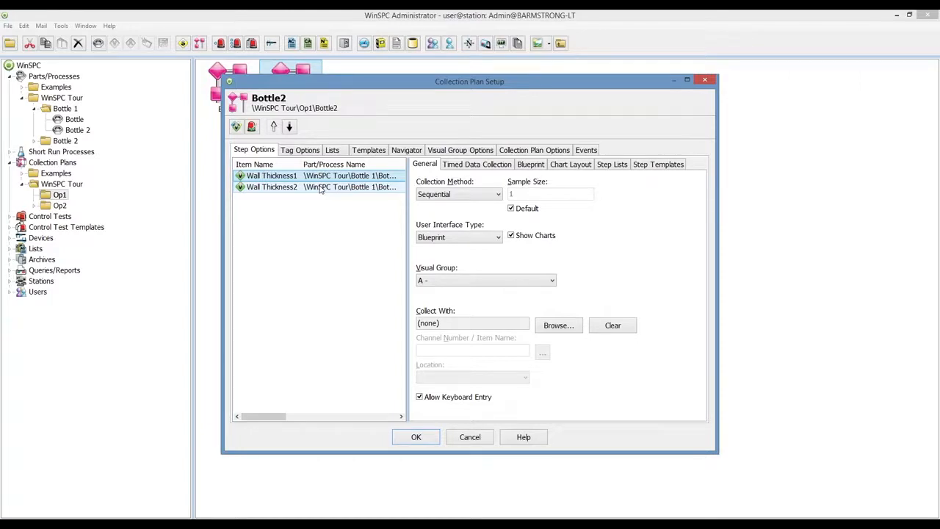
click(345, 178)
click(532, 166)
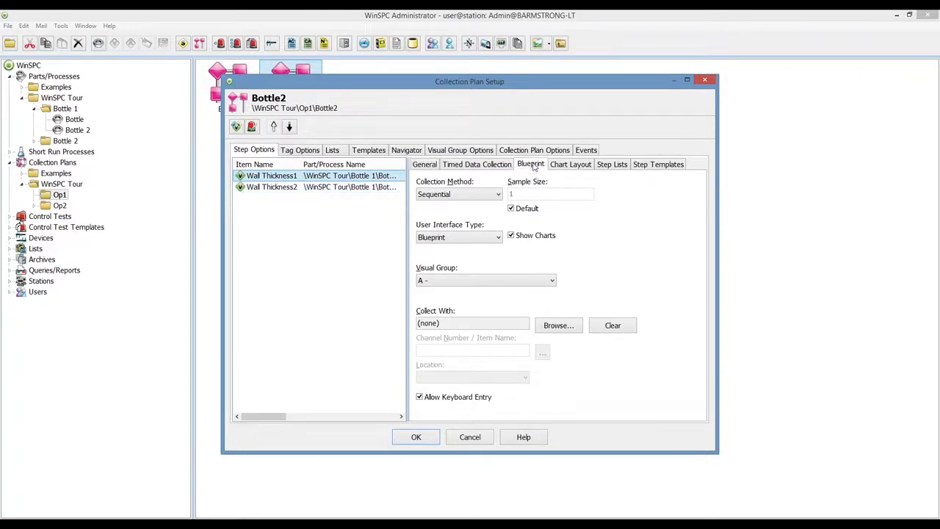
click(568, 196)
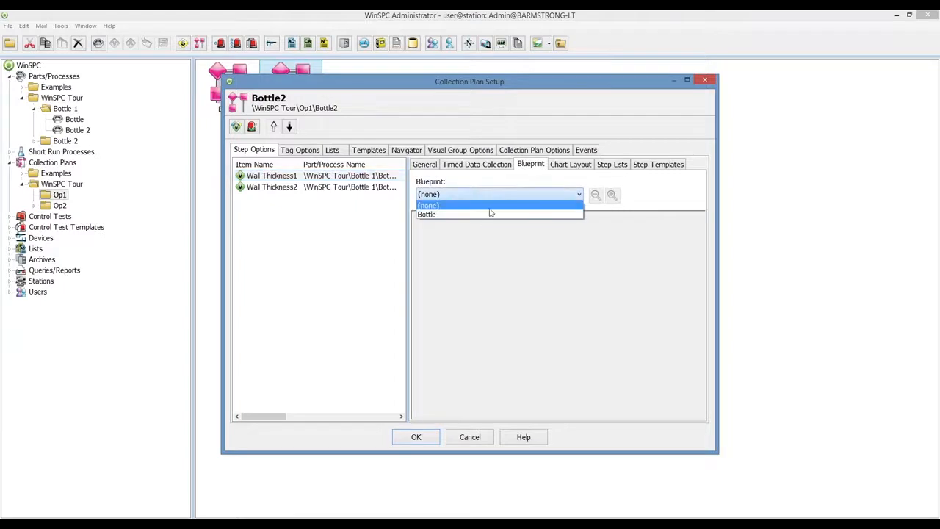
click(491, 212)
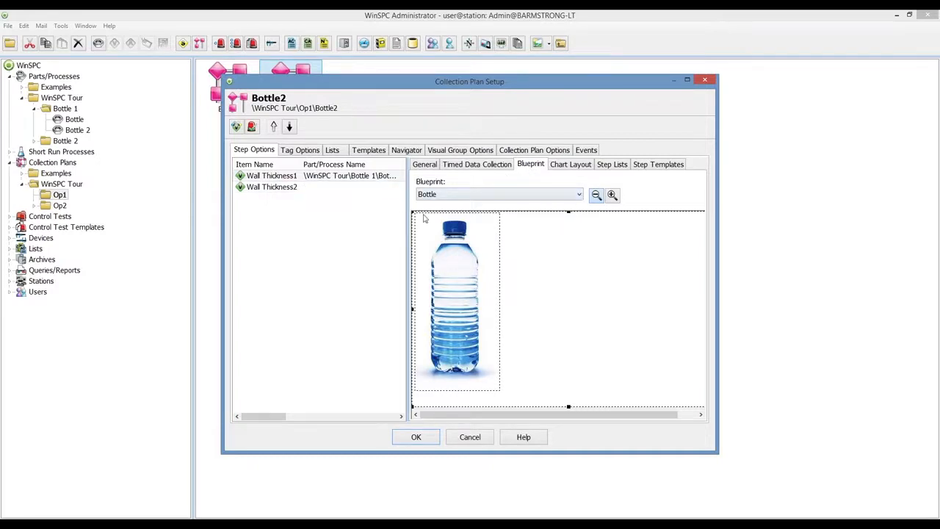
Step: Place the Wall Thickness1 label beside the upper part of the bottle and point its arrow at the bottle's shoulder
double_click(477, 240)
drag(471, 213, 560, 232)
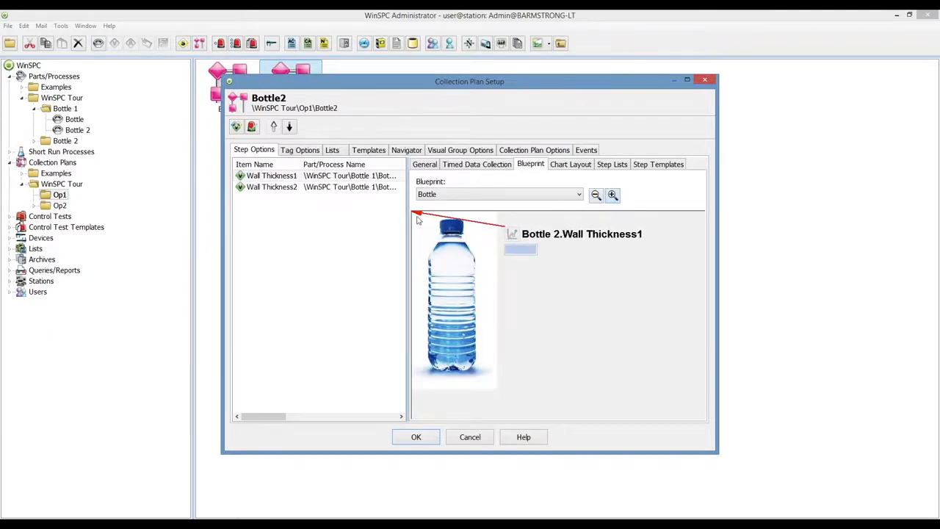
drag(415, 213, 473, 246)
drag(533, 233, 529, 252)
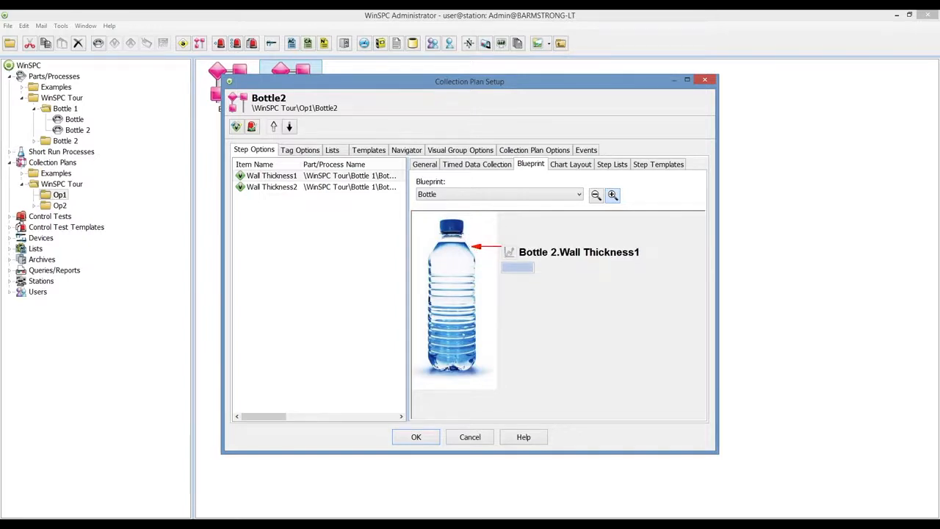
mouse_move(474, 244)
mouse_down()
mouse_move(470, 221)
mouse_move(468, 242)
mouse_move(478, 245)
mouse_up()
Step: Assign the Bottle blueprint to the Wall Thickness2 step of the collection plan
click(345, 188)
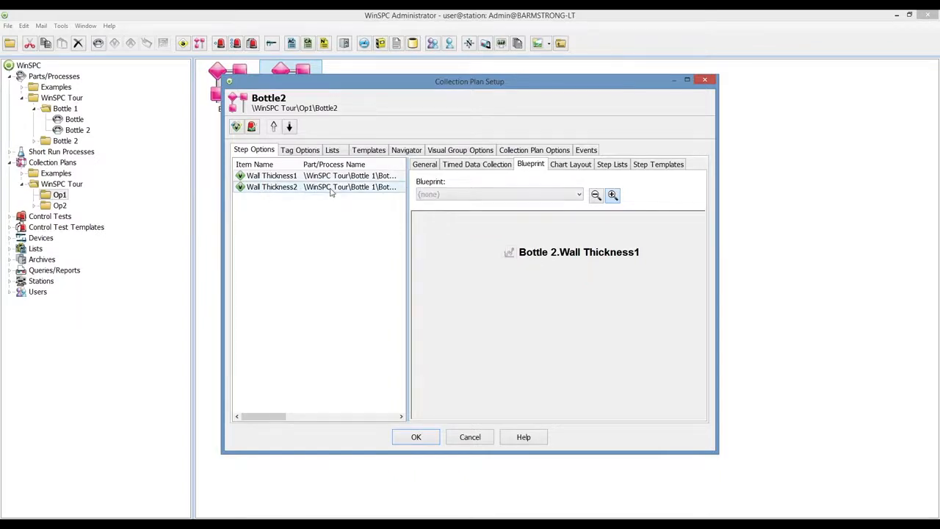
click(531, 195)
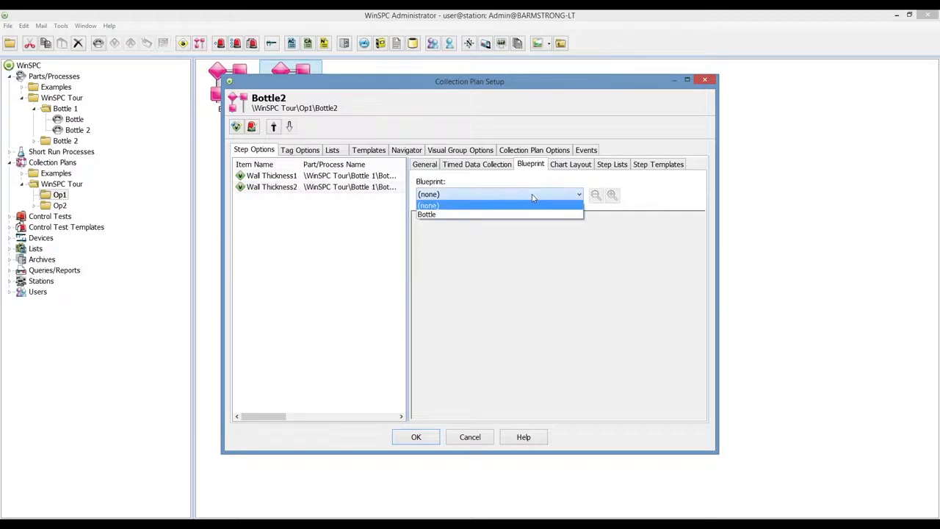
click(492, 214)
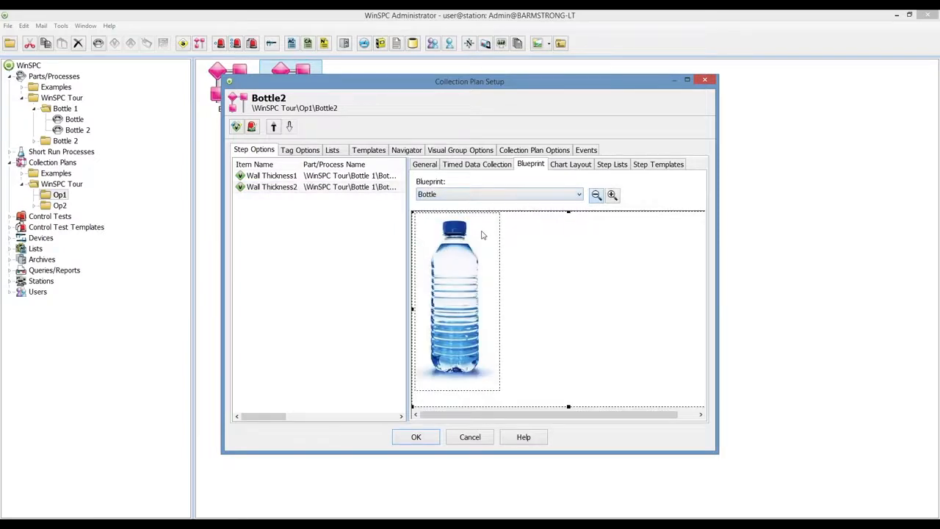
Step: Place the Wall Thickness2 label beside the bottle's lower part with its arrow on the lower wall, and save the collection plan
drag(481, 224, 566, 343)
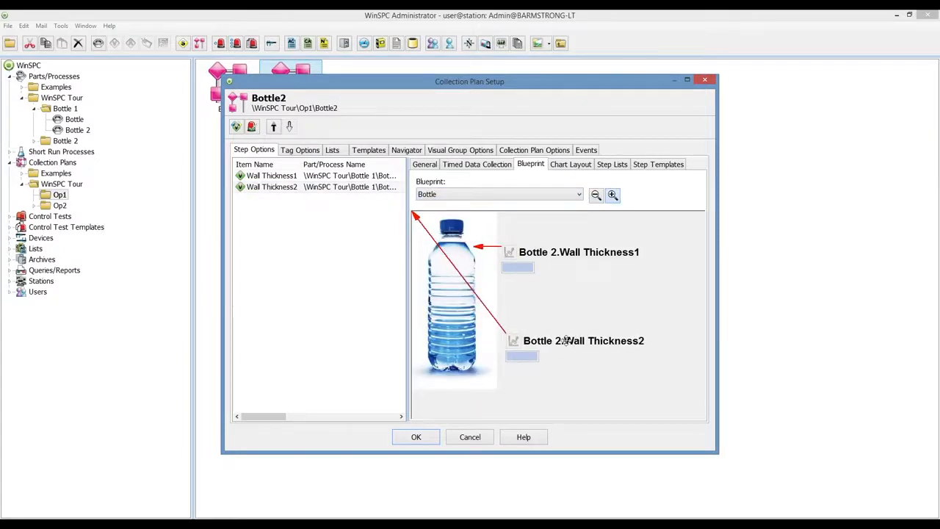
drag(418, 220, 477, 329)
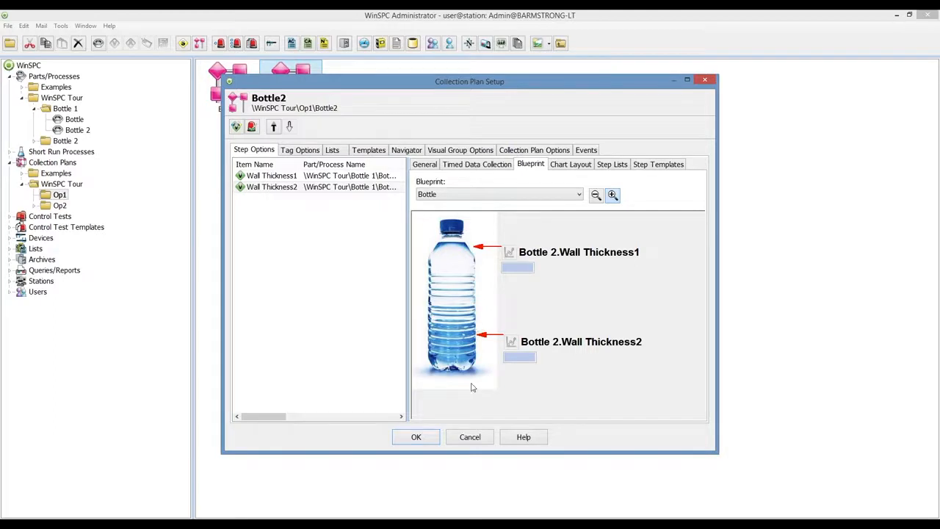
click(430, 440)
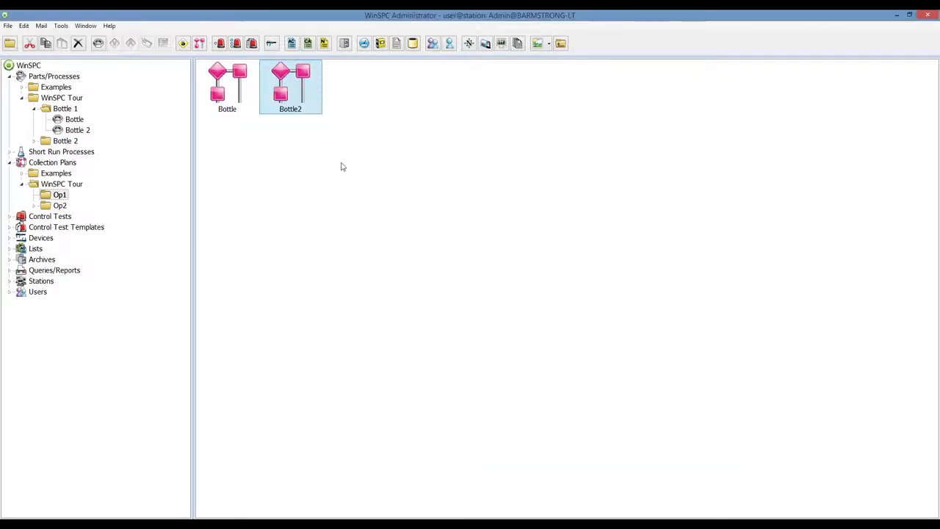
Step: Start data collection with the Bottle2 collection plan and widen the blueprint area until both wall thickness labels fit
right_click(294, 98)
click(316, 118)
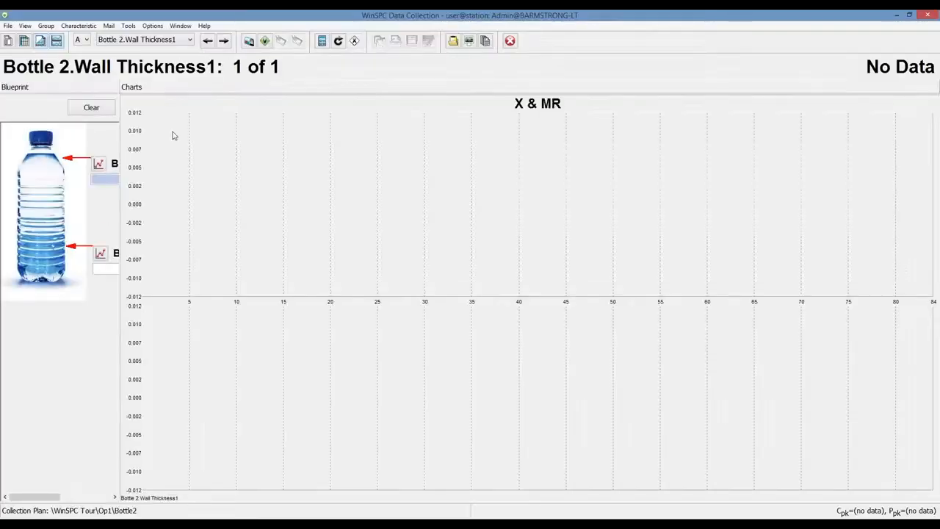
drag(118, 86, 259, 87)
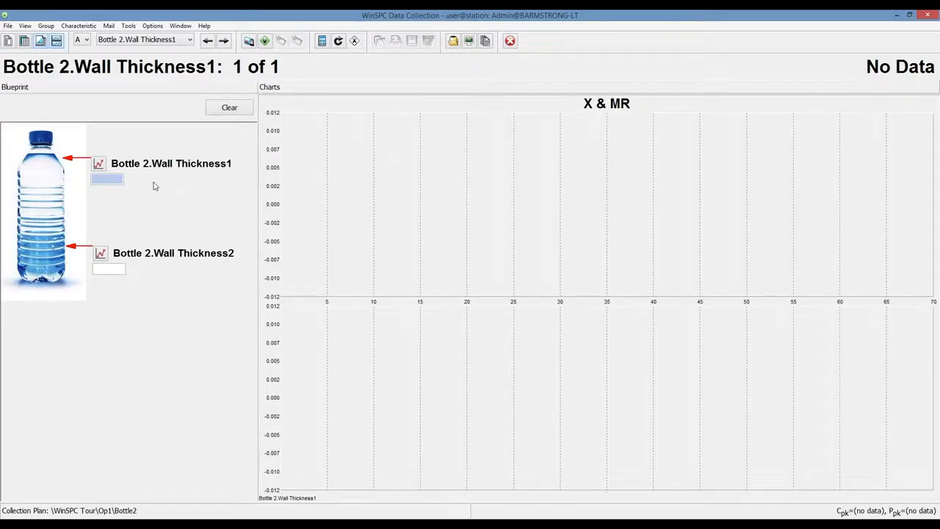
Step: Record a measurement of 8 for both Wall Thickness1 and Wall Thickness2 on the blueprint
text(8)
key(Return)
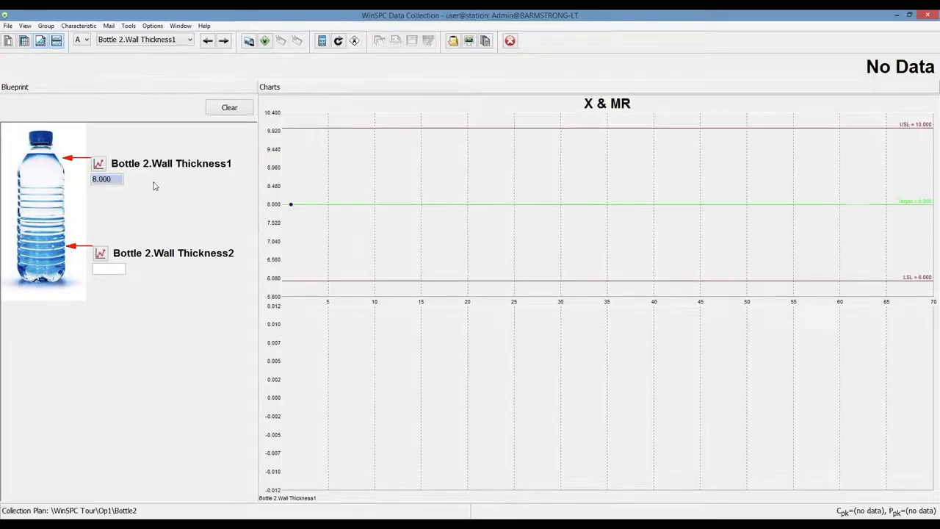
text(8)
key(Return)
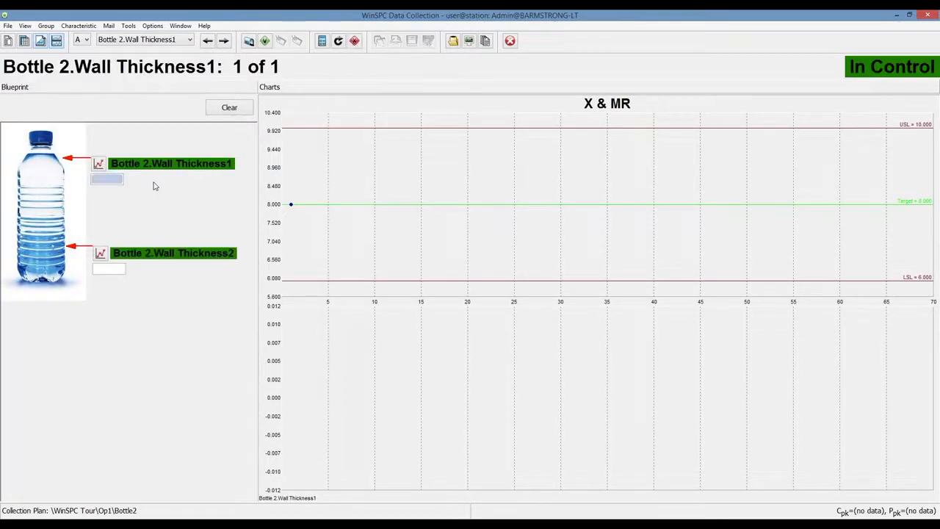